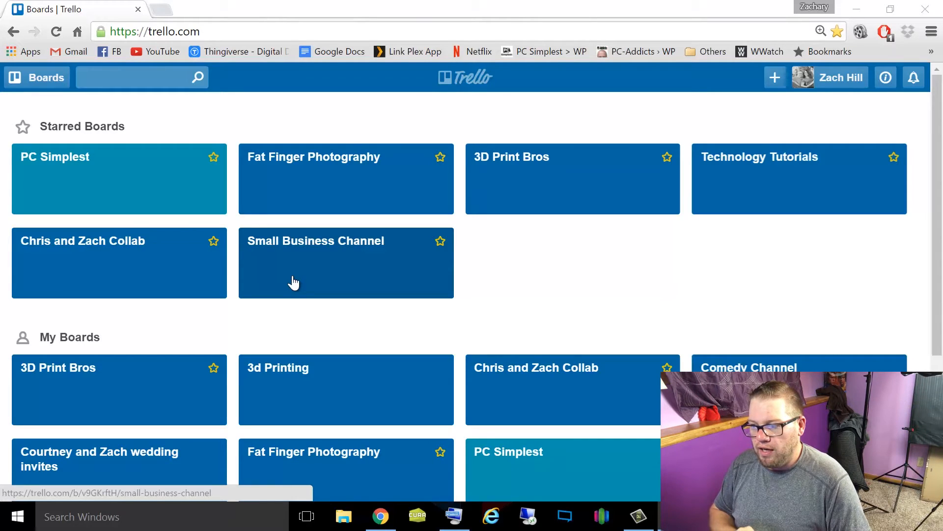
- Open the PC Simplest board and archive the Virtual Box card in the Next Up? list
left_click(137, 202)
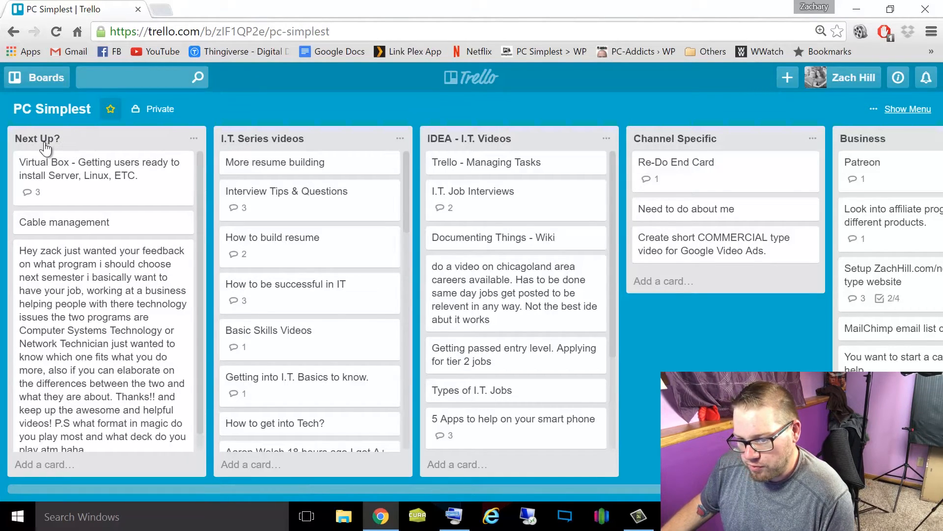
left_click_drag(46, 141, 271, 149)
left_click_drag(506, 143, 521, 144)
left_click_drag(639, 141, 678, 143)
left_click_drag(867, 139, 880, 142)
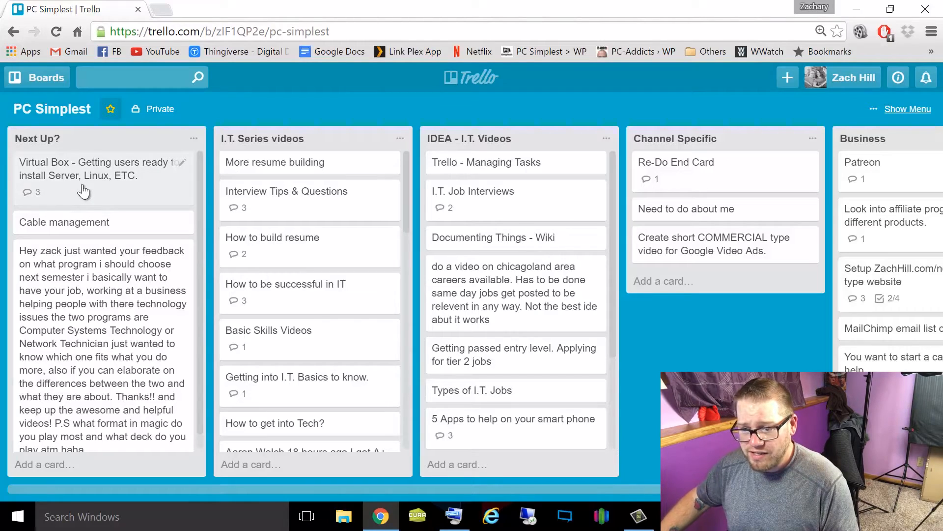
left_click(183, 167)
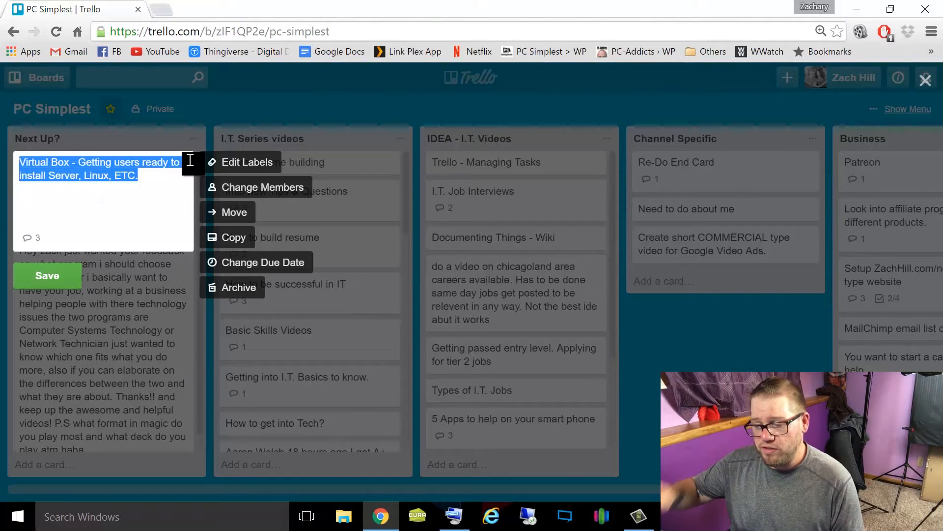
left_click(248, 289)
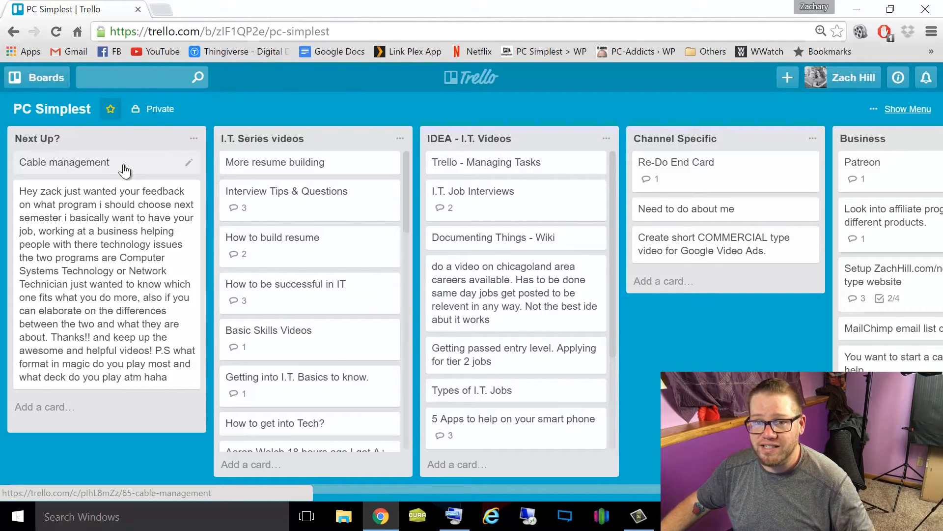
- Post the comment "Let's really get this done soon." on the Cable management card
left_click(126, 170)
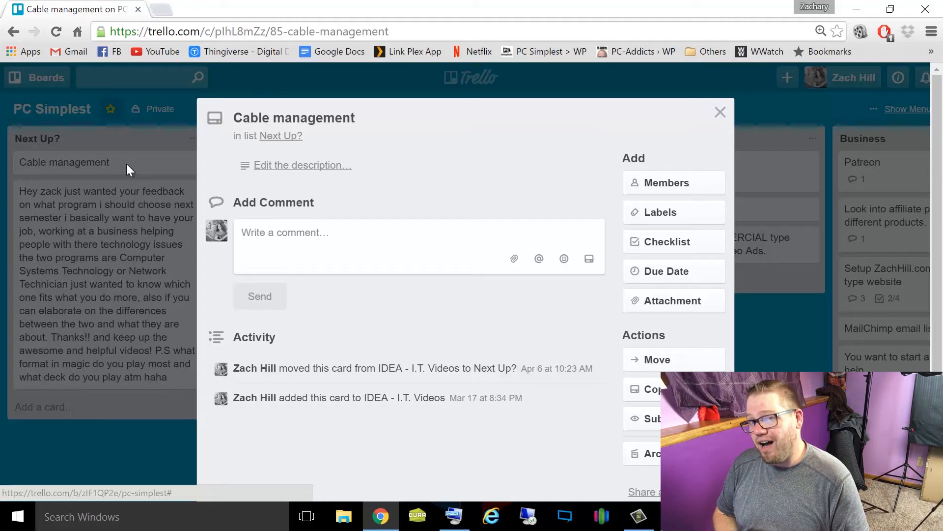
left_click(290, 240)
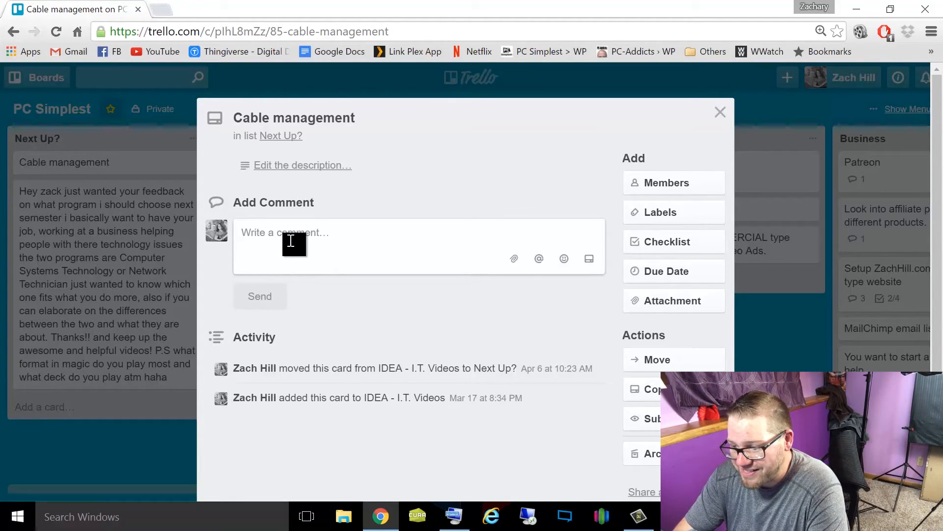
type("Let's really get this done soon.")
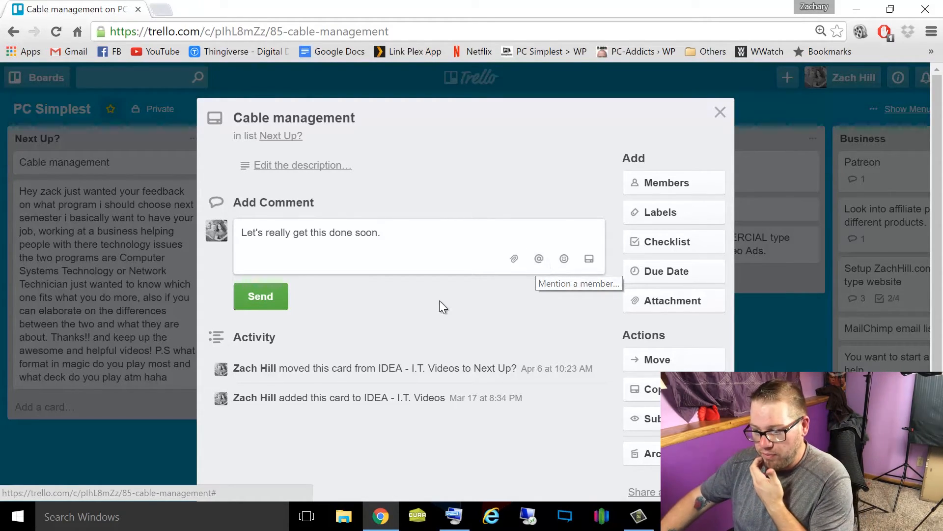
left_click(250, 298)
scroll(406, 333, "down", 1)
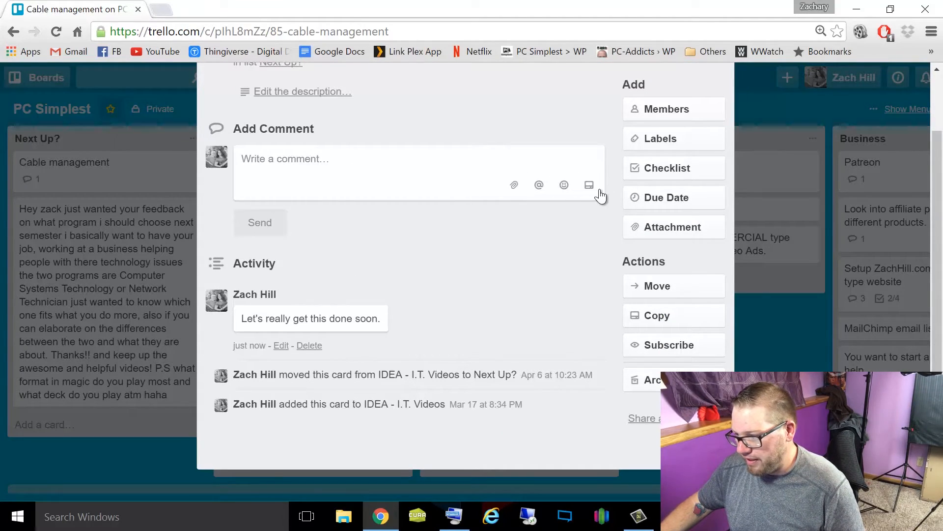
scroll(586, 200, "up", 1)
scroll(587, 200, "up", 1)
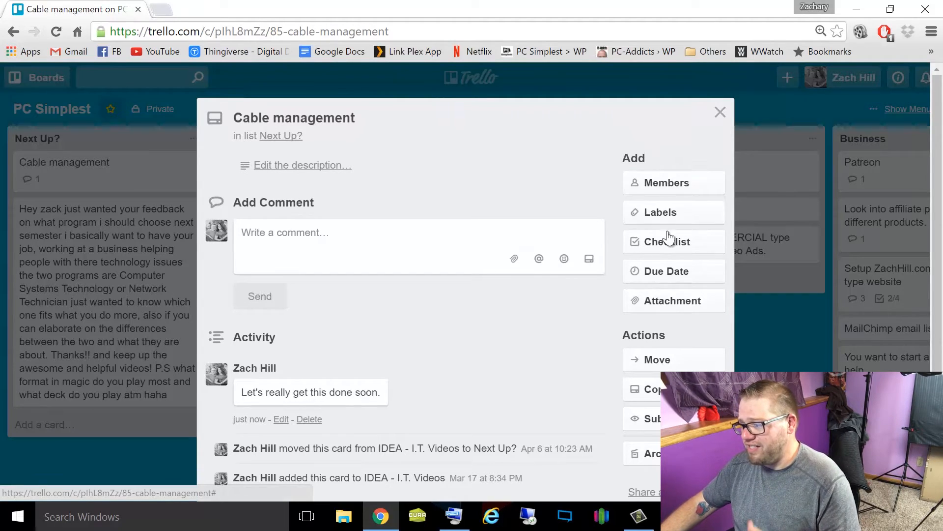
- Set the Cable management card's due date to July 31, 2016 at 12:00 PM
left_click(662, 272)
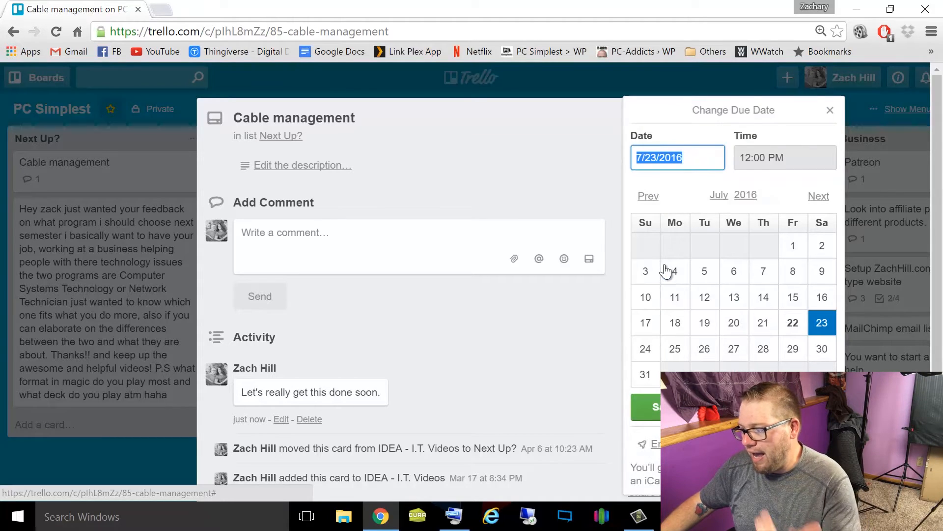
left_click(646, 378)
left_click(646, 407)
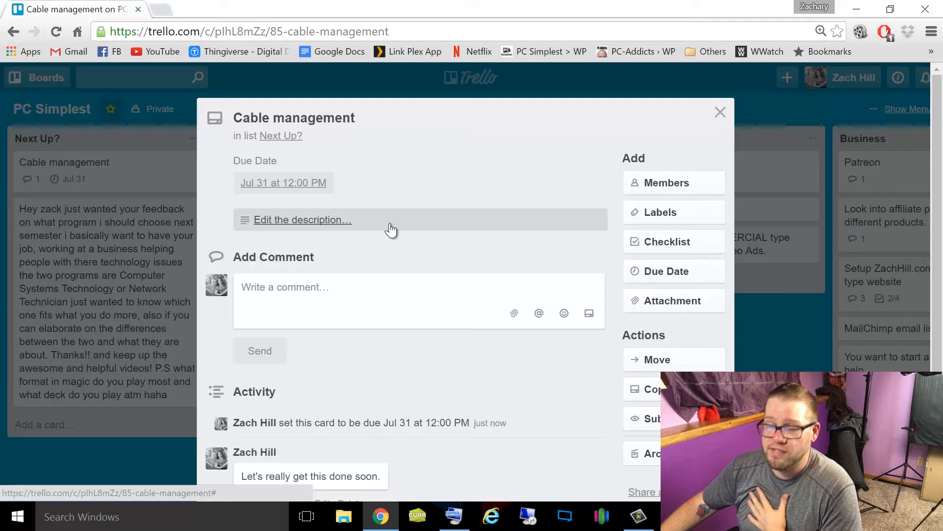
- Add a checklist titled "Add pictures" to the Cable management card, leave it without items, and close the card
left_click(668, 249)
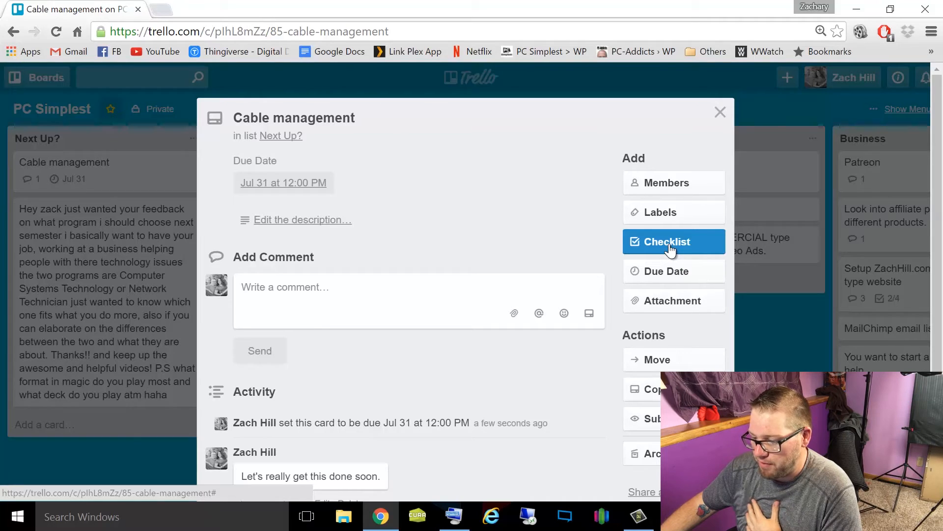
left_click(672, 246)
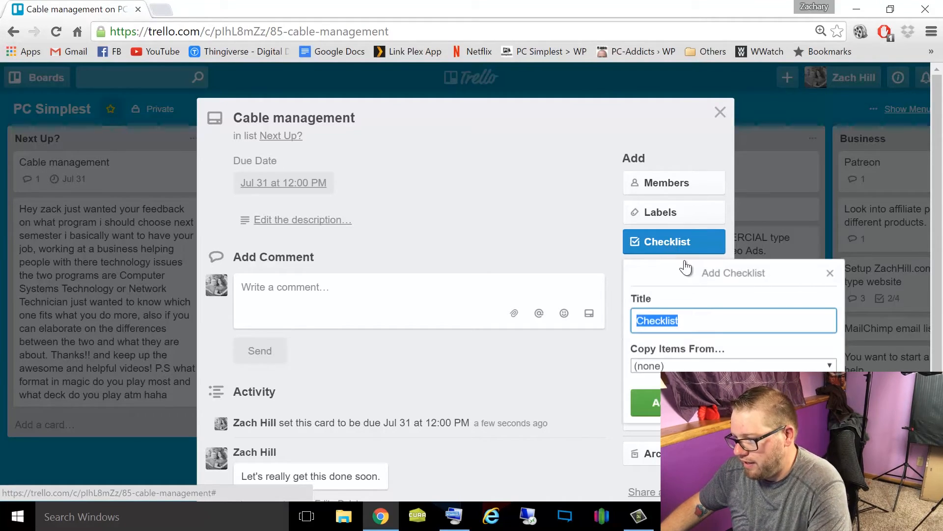
type("Add pictures")
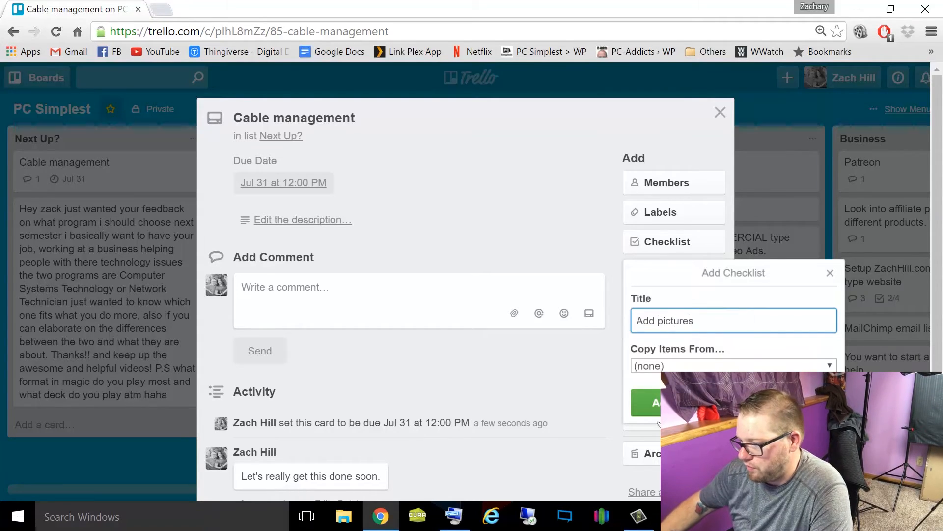
left_click(646, 403)
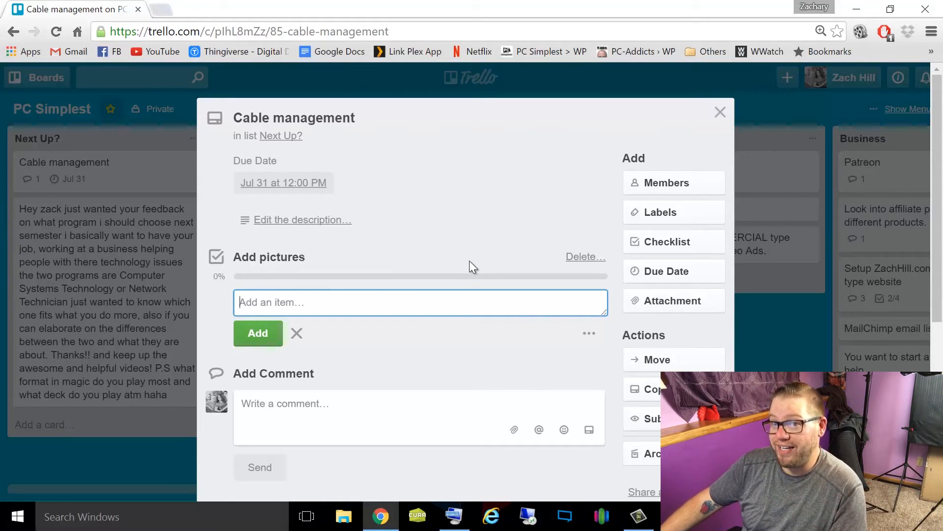
left_click(718, 114)
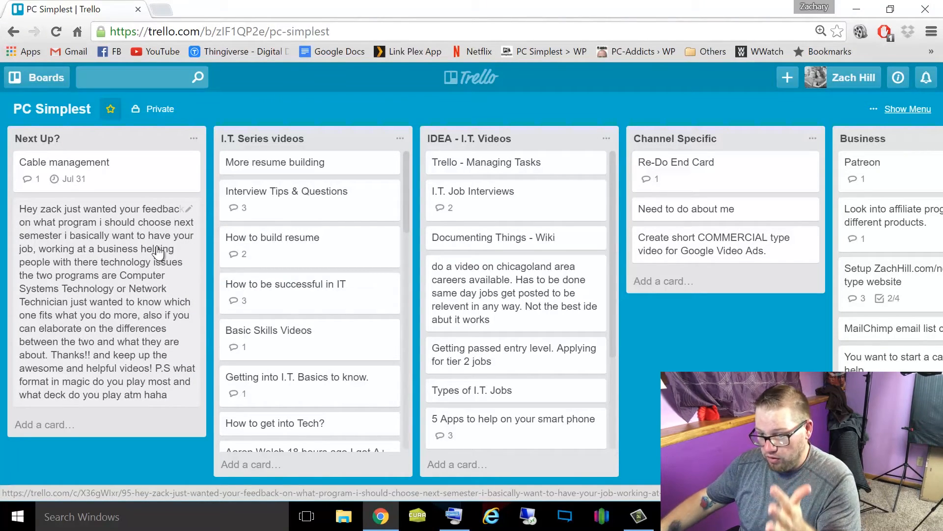
- Add a card named "Trello Video" to the end of the Next Up? list
left_click(62, 425)
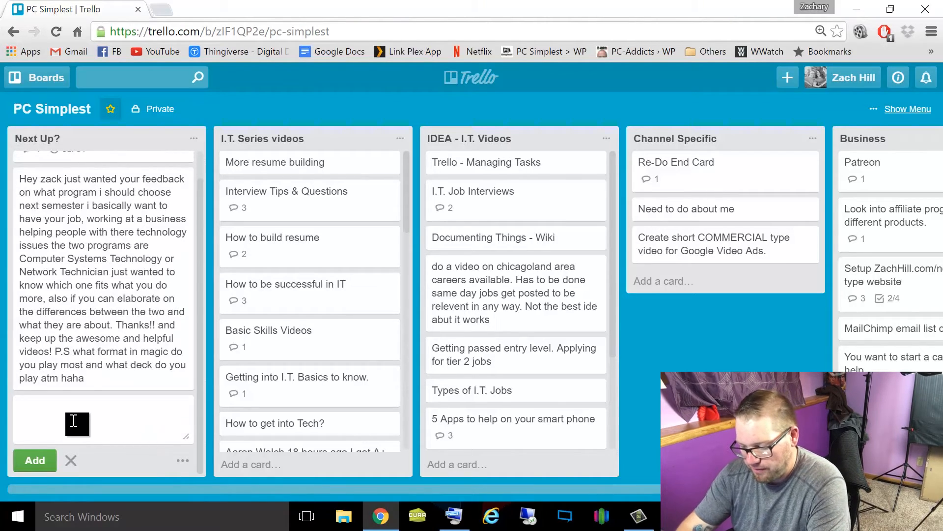
type("Trello Vi")
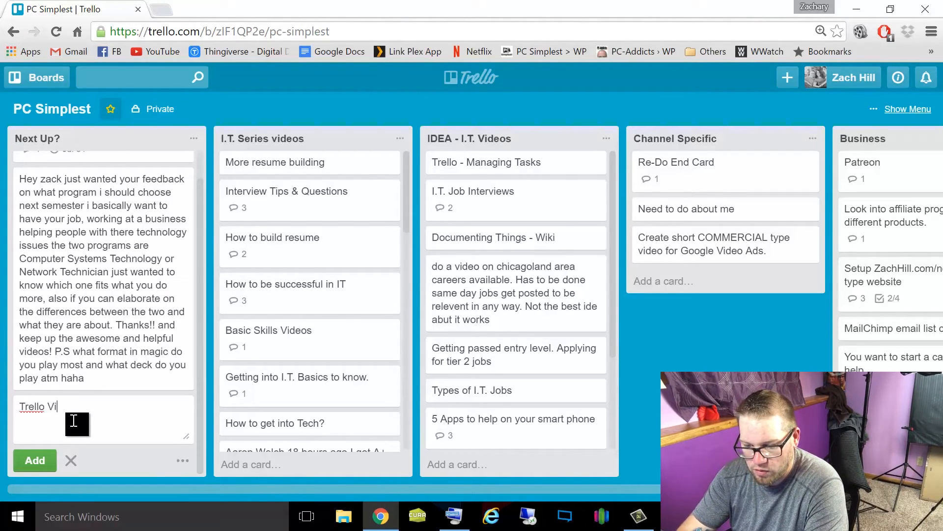
left_click(31, 460)
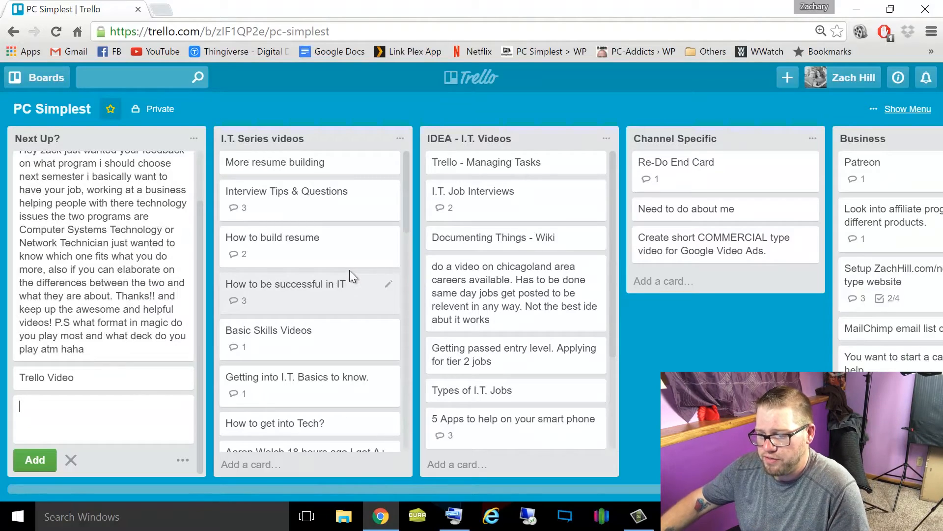
scroll(349, 270, "down", 3)
scroll(332, 325, "up", 3)
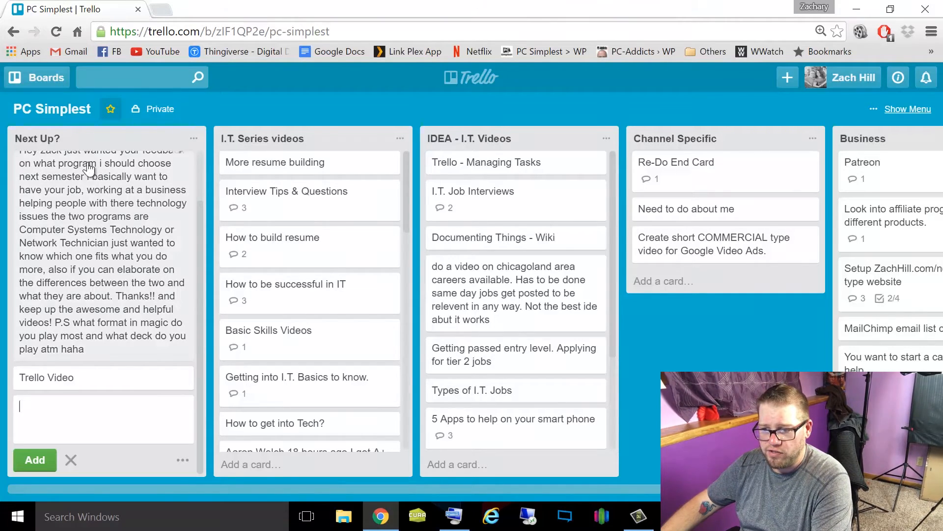
left_click(101, 143)
left_click(196, 115)
left_click_drag(163, 143, 393, 143)
left_click_drag(482, 143, 238, 146)
left_click_drag(472, 144, 132, 152)
left_click_drag(345, 143, 530, 137)
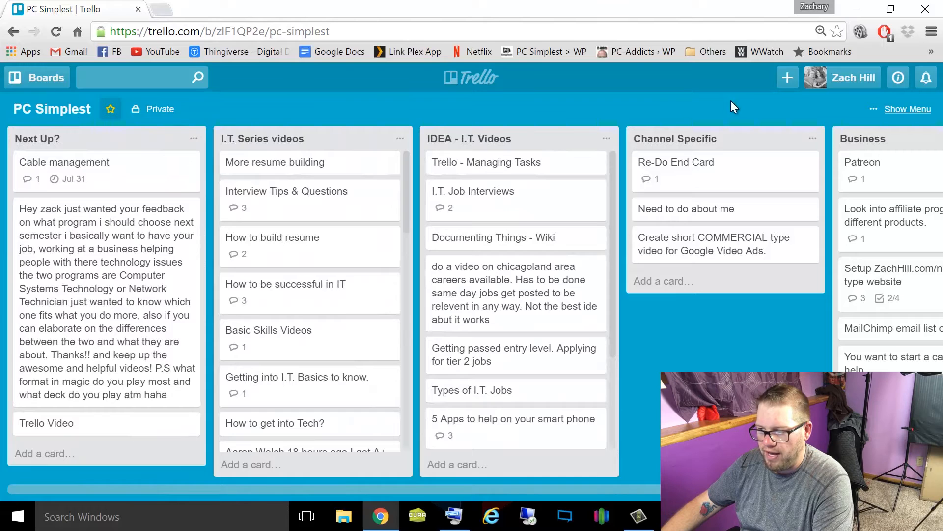
- Open the starred collab board and review the members and comments on its "How to Prepare for a Job Interview" card
left_click(470, 79)
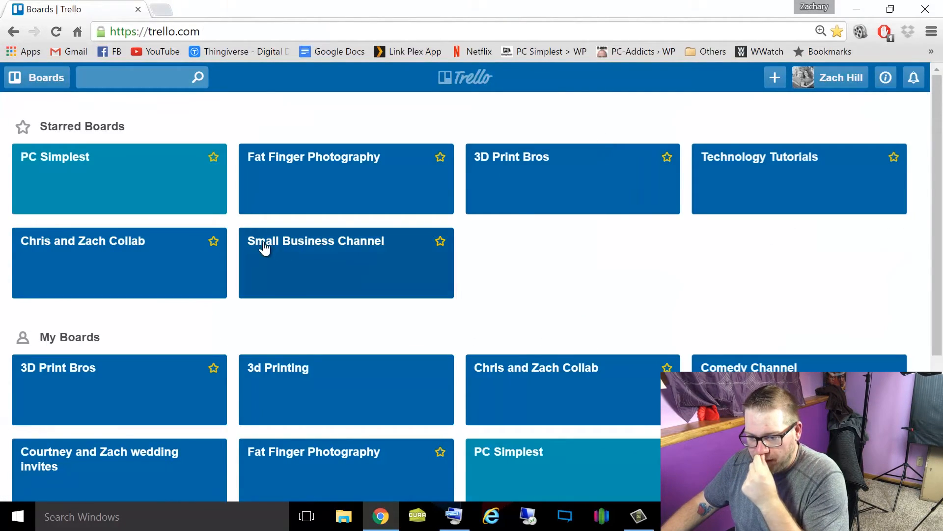
left_click(133, 270)
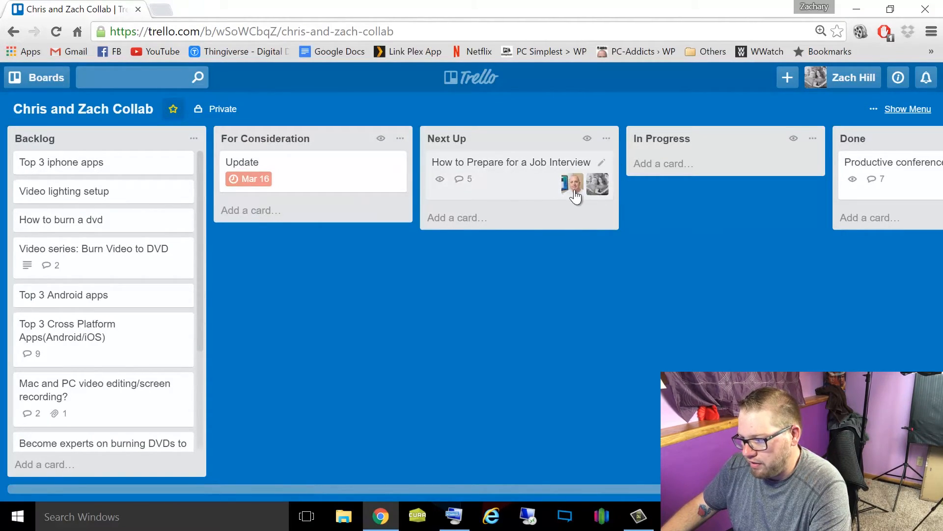
left_click(533, 173)
scroll(451, 193, "down", 5)
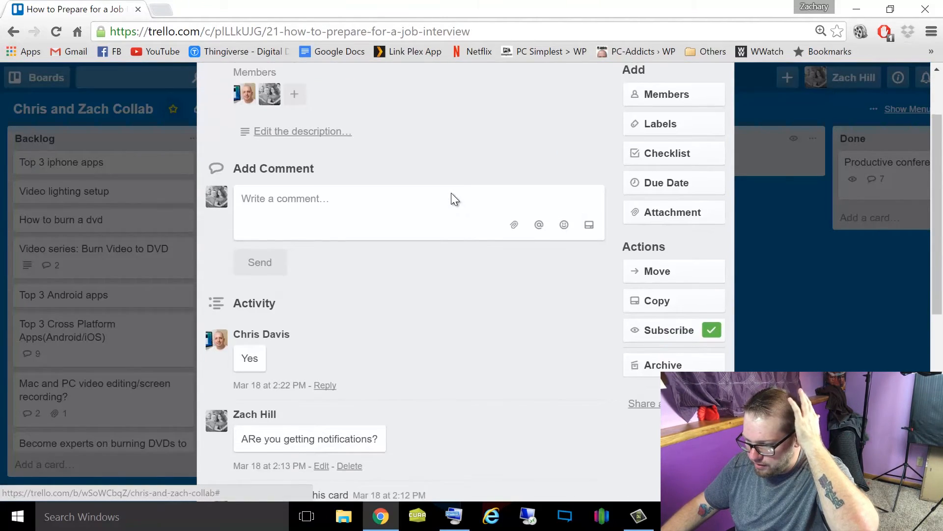
scroll(456, 188, "down", 2)
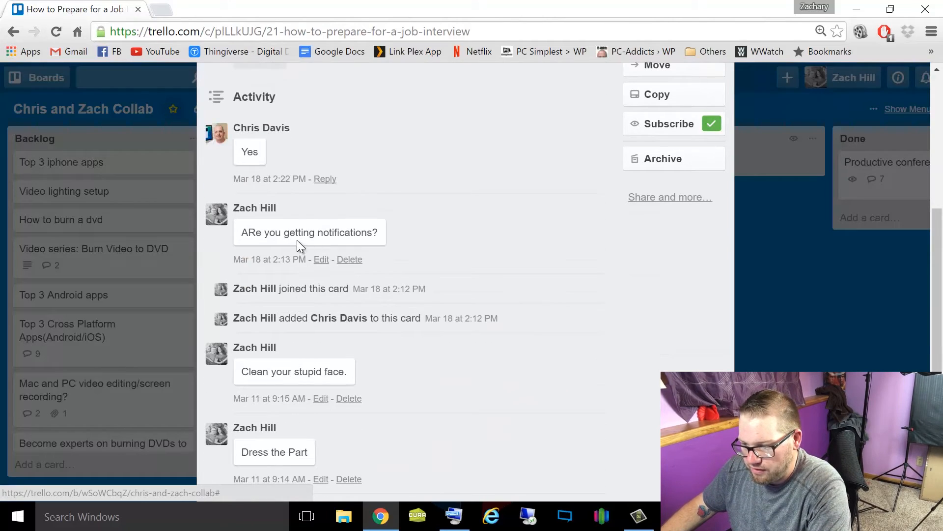
scroll(434, 224, "down", 3)
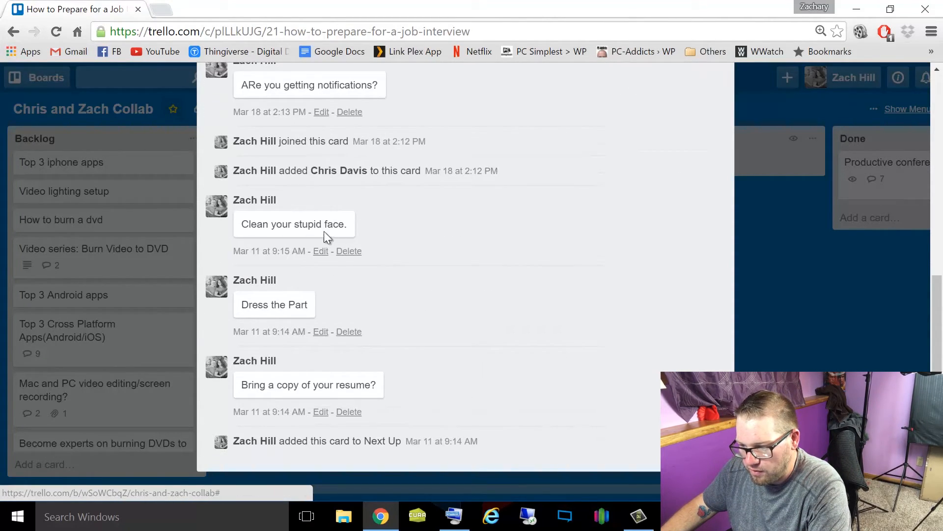
scroll(446, 291, "down", 1)
scroll(442, 356, "up", 6)
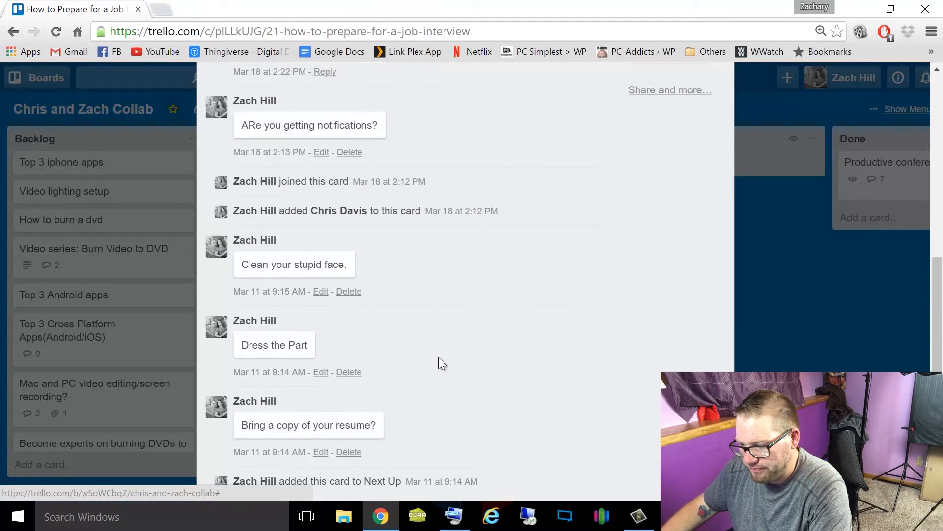
scroll(389, 283, "up", 2)
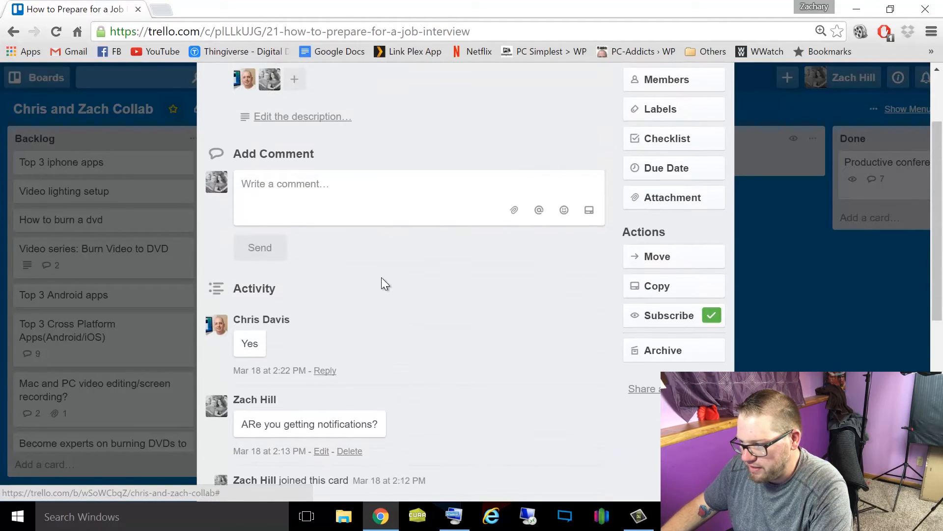
scroll(369, 298, "down", 2)
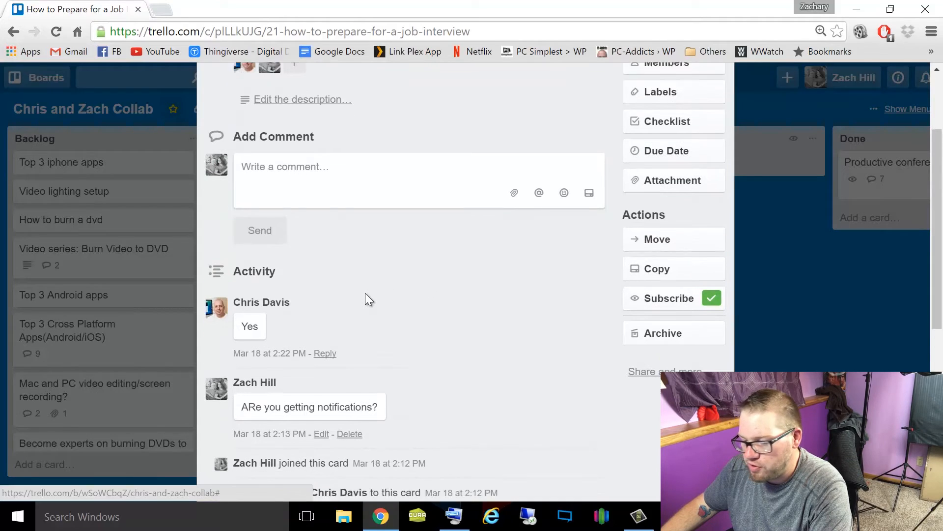
scroll(390, 282, "up", 4)
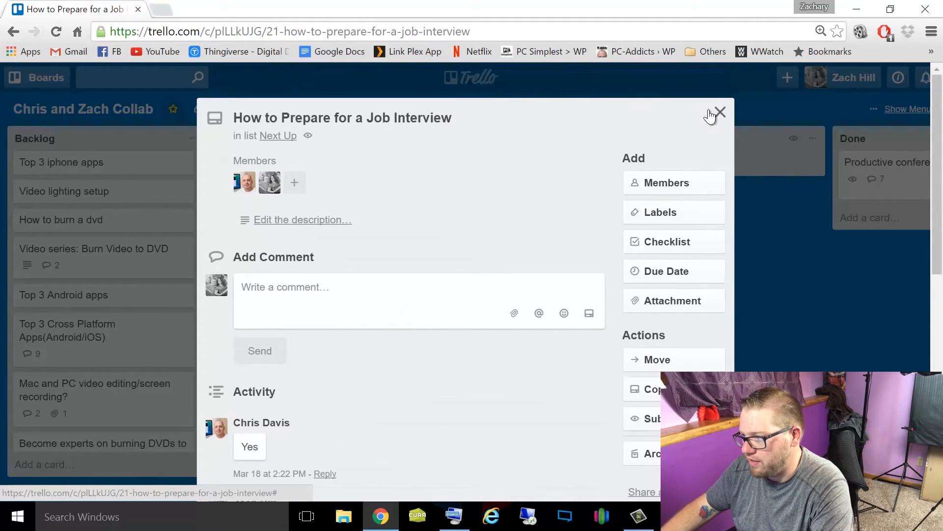
left_click(720, 112)
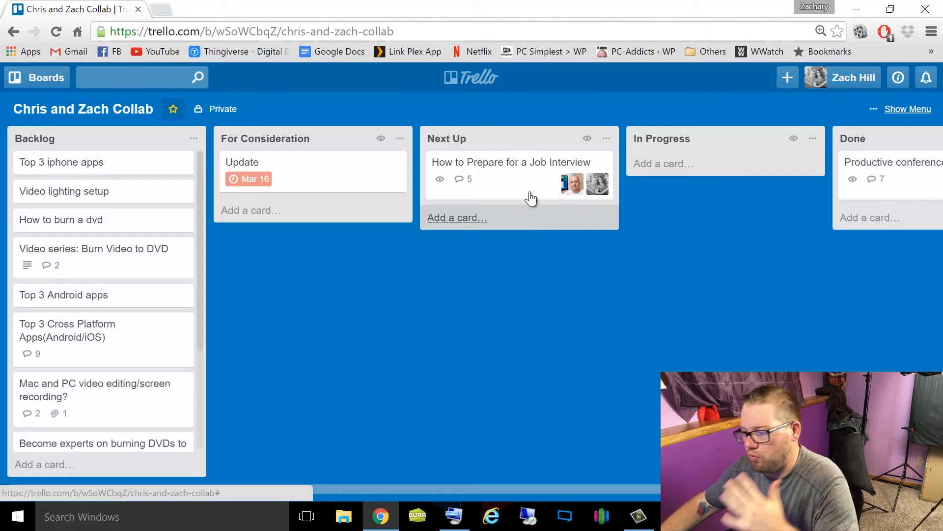
- Return to the boards overview and create a private board titled "New Board"
left_click(482, 81)
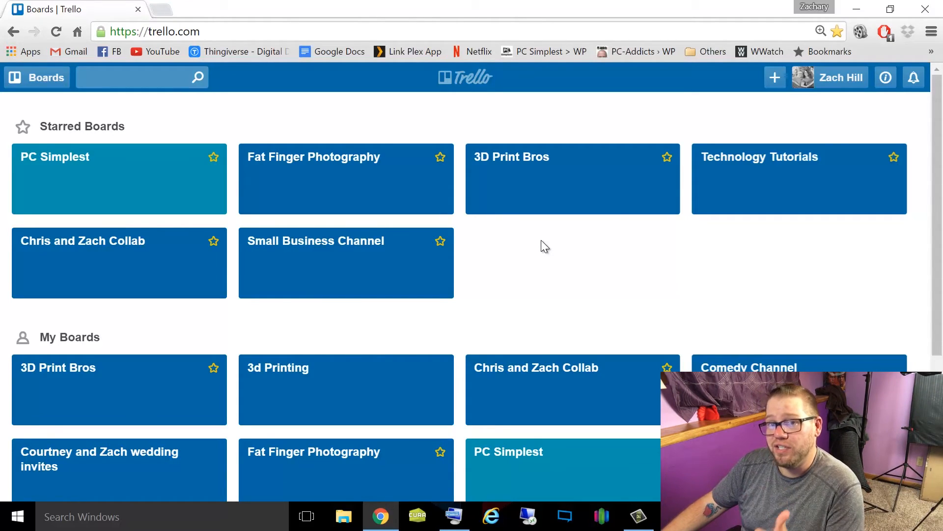
left_click(776, 84)
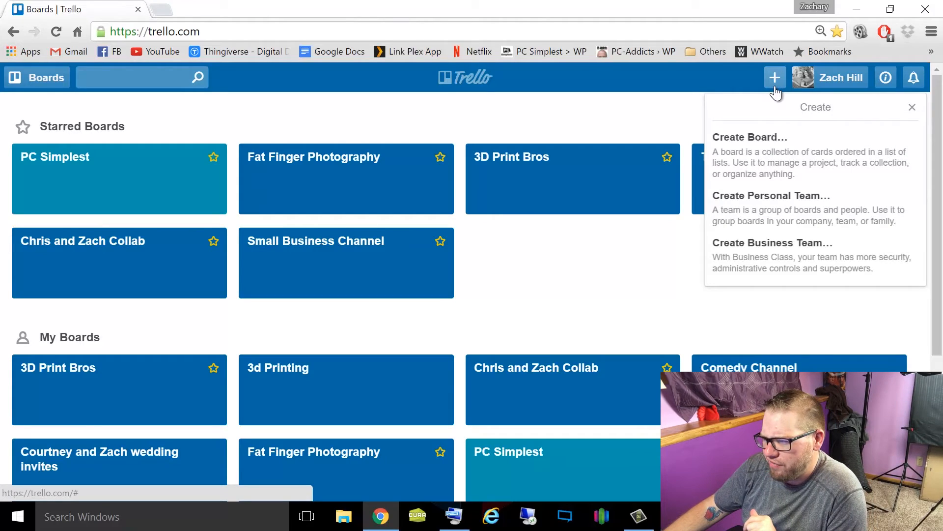
left_click(770, 155)
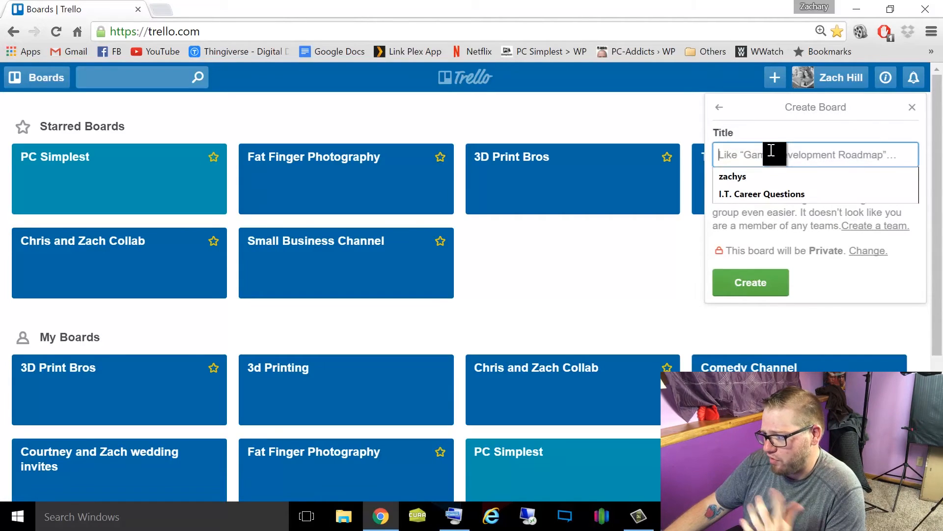
type("New Board")
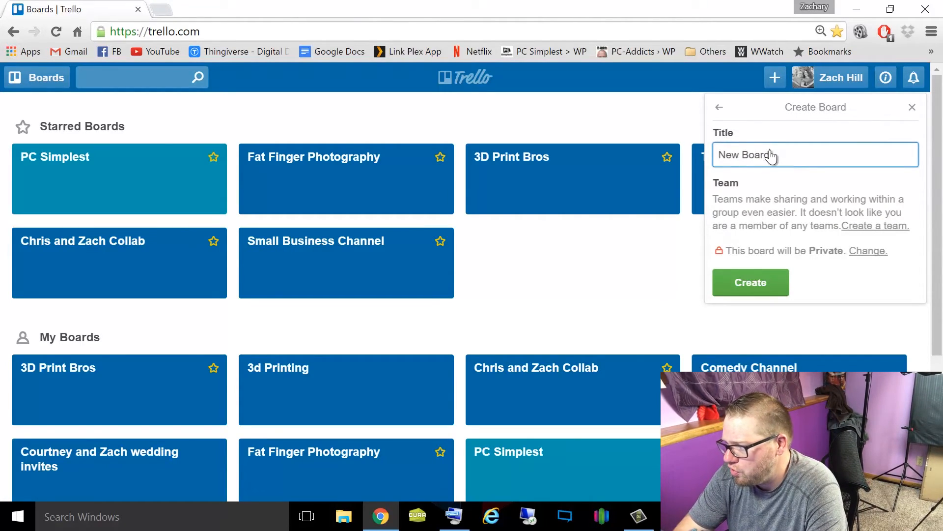
key("Return")
left_click(328, 198)
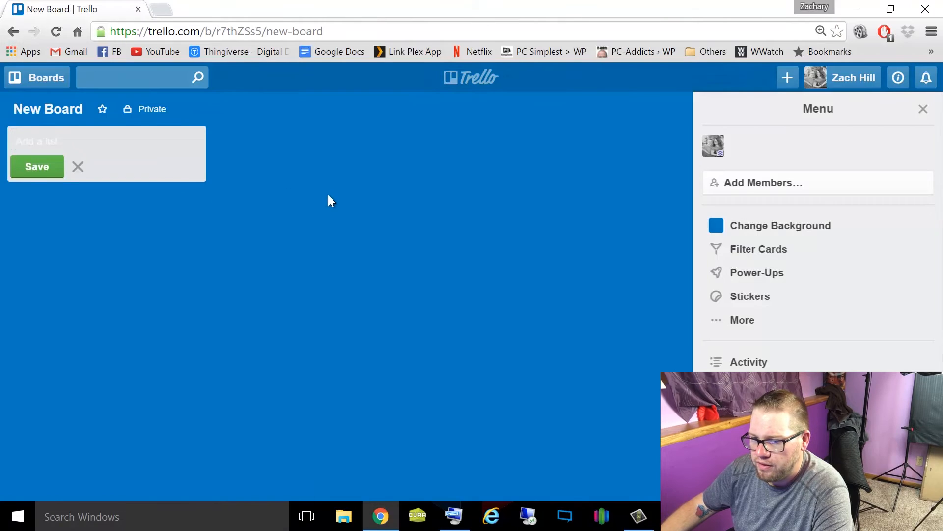
- Add a list named "New List" to the new board
left_click(109, 145)
type("New List")
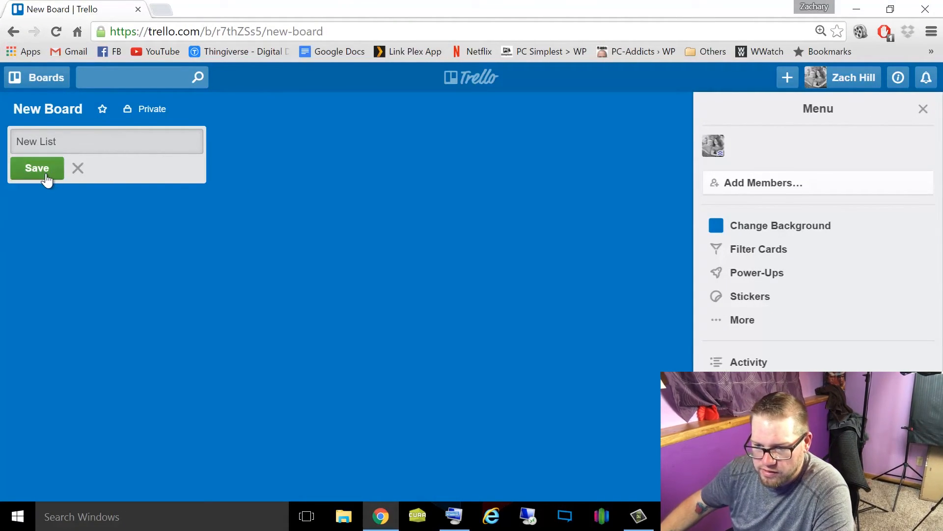
left_click(47, 177)
- Add a card named "Create AD Accounts" to the New List list
left_click(93, 162)
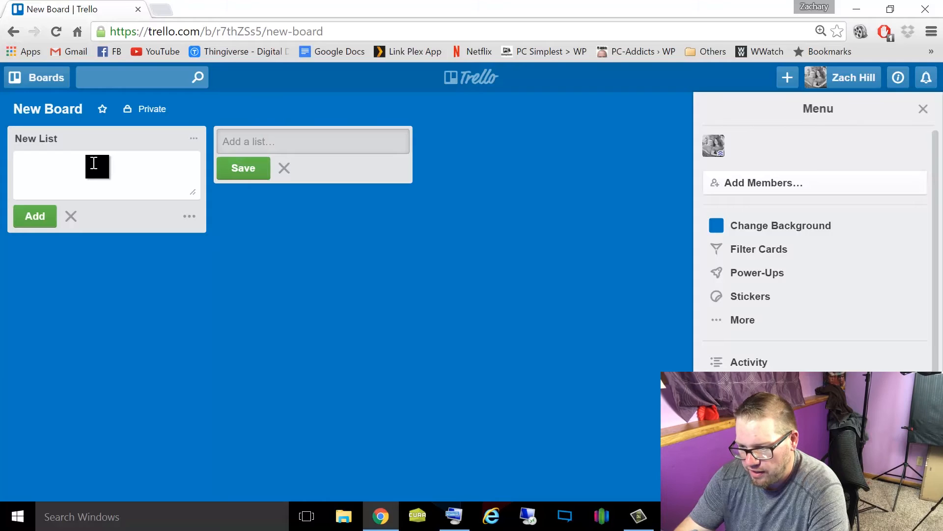
type("Create AD Accounts")
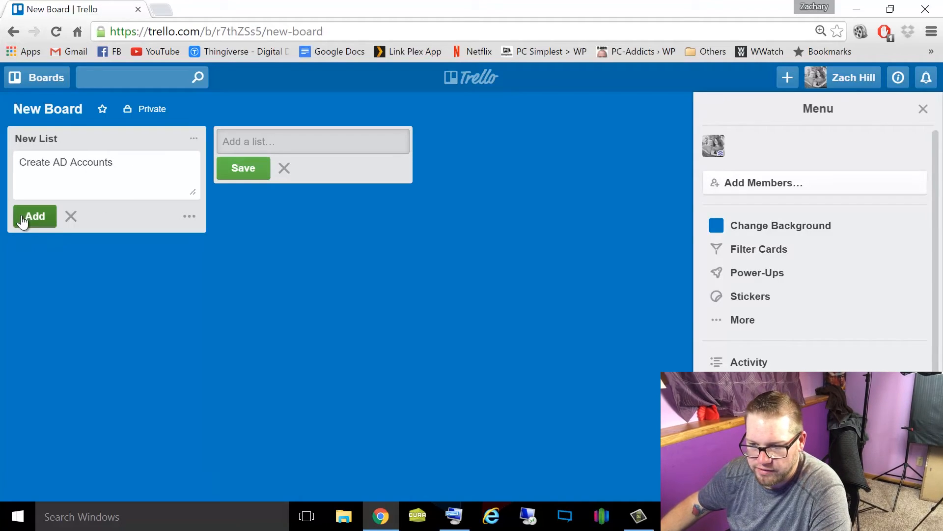
left_click(22, 222)
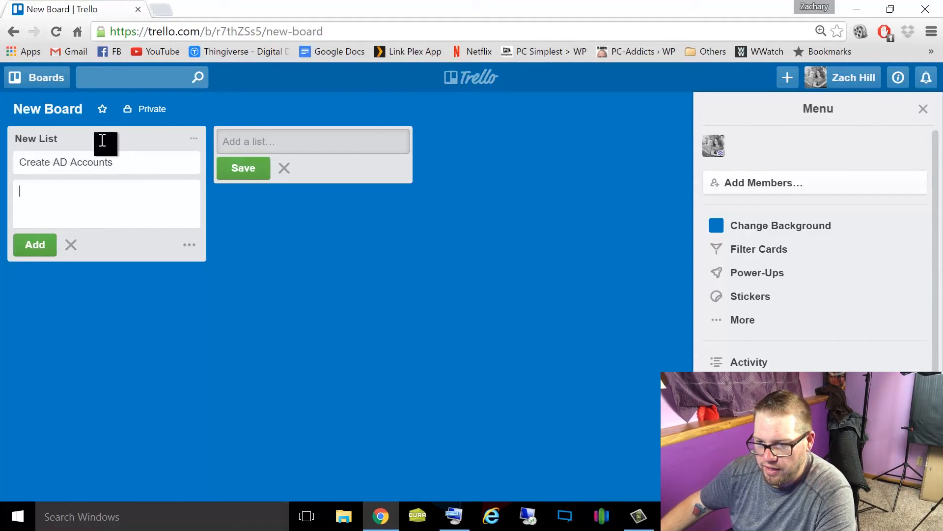
- Rename the New List list as "System Administration"
left_click(85, 139)
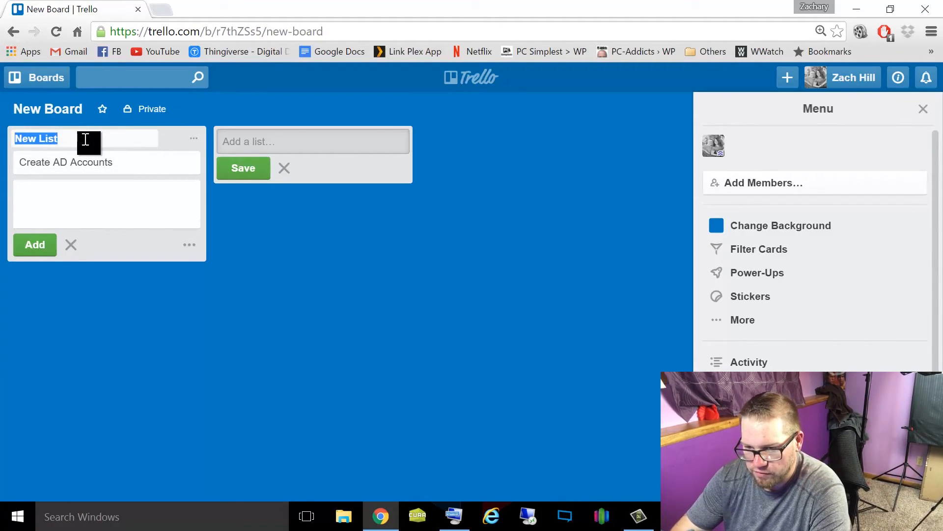
type("System Administration")
key("Return")
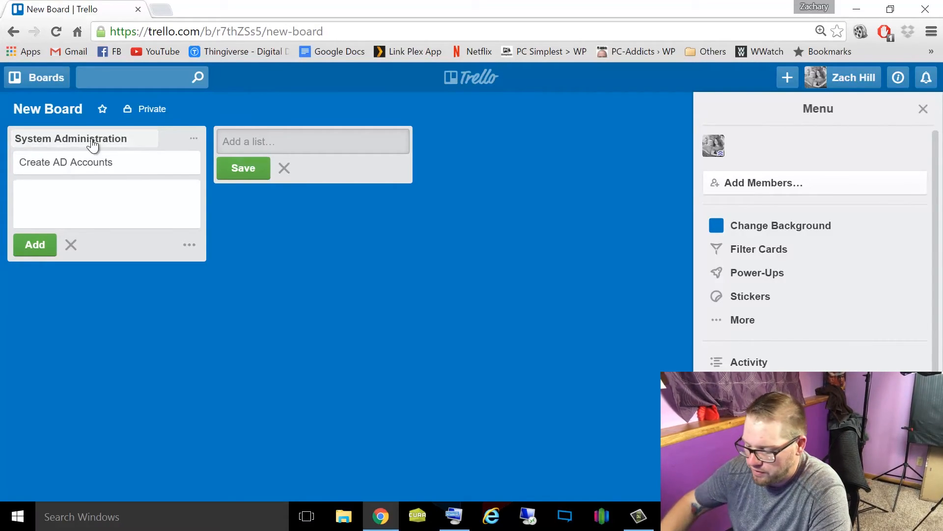
- Add a second list named "Network Administration" to the board
left_click(270, 137)
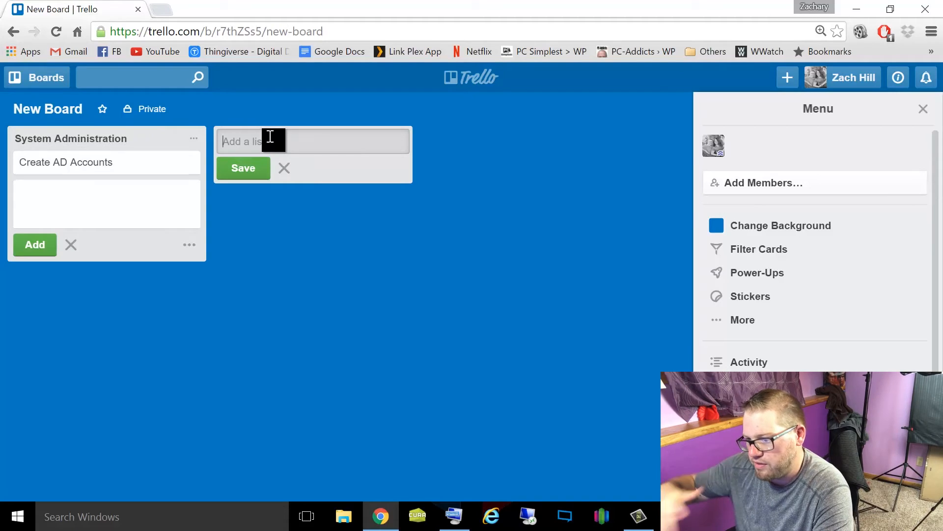
type("Network")
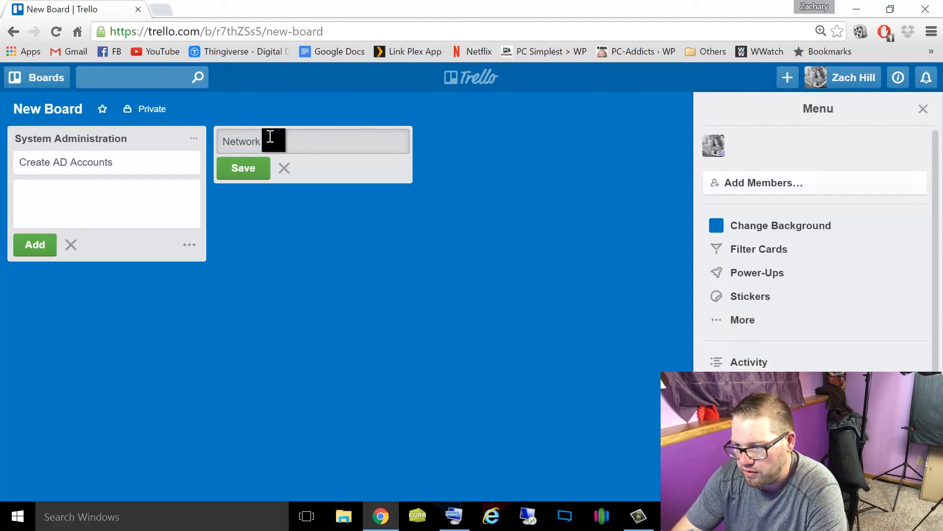
type("Administration")
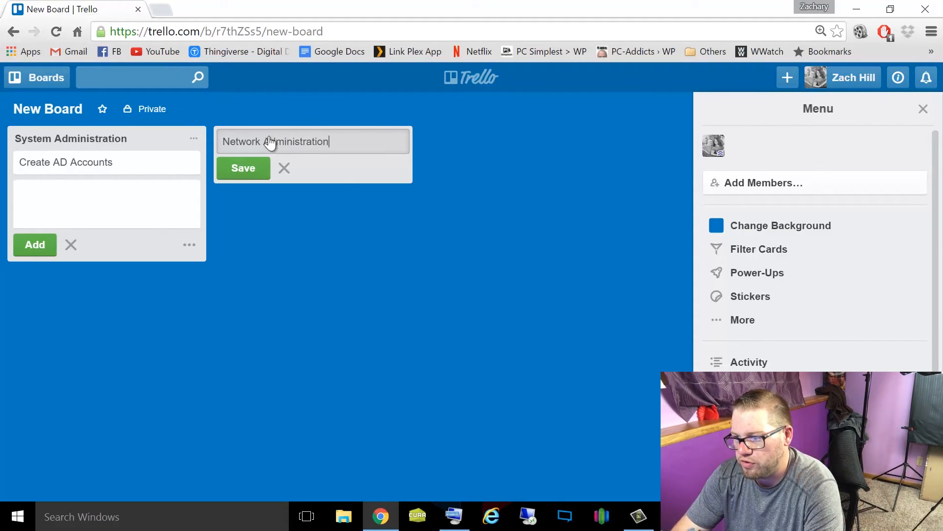
key("Return")
- Add a card named "VLAN Management" to the Network Administration list and close the new-list entry
left_click(259, 163)
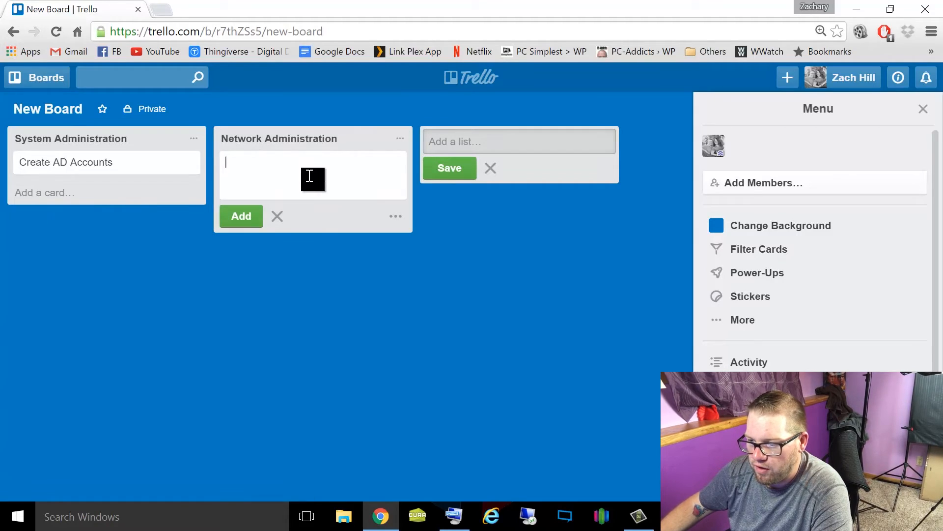
type("Cab")
key("BackSpace")
key("BackSpace")
key("BackSpace")
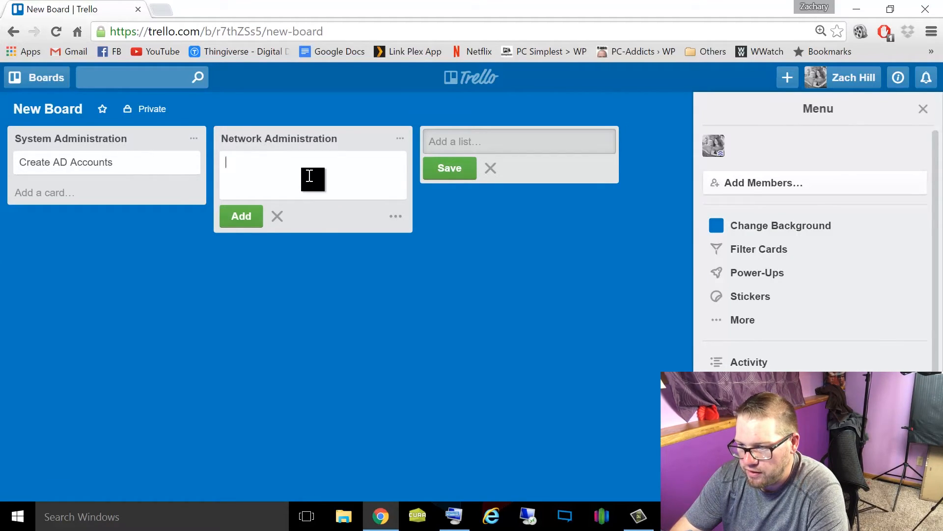
type("VLAN")
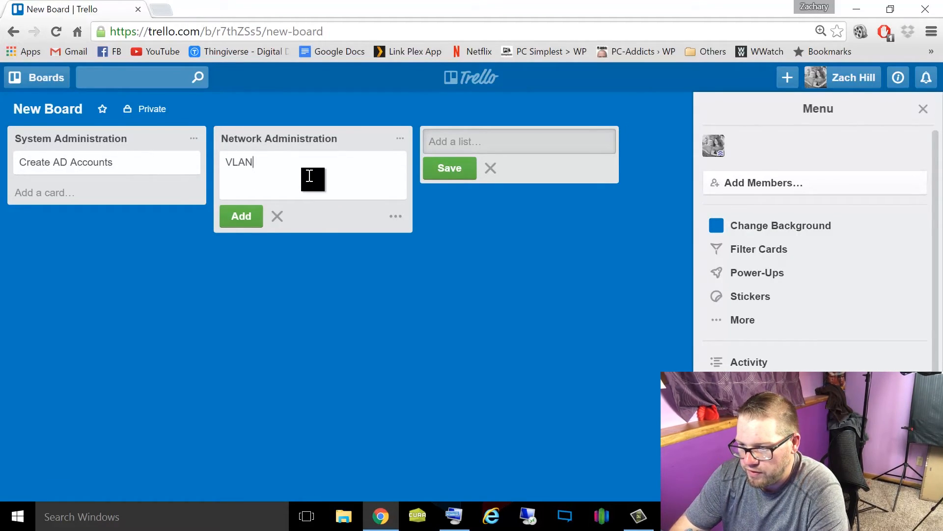
type(" Management")
key("Return")
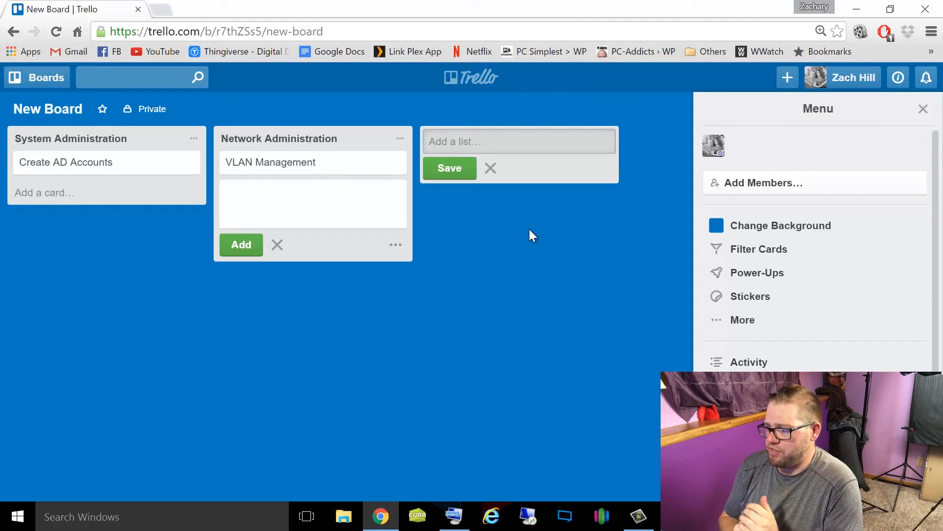
left_click(490, 271)
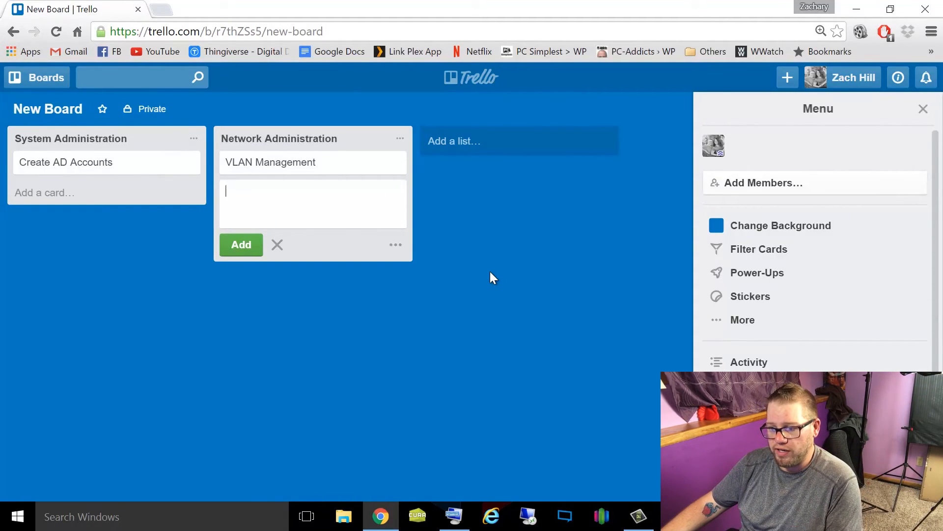